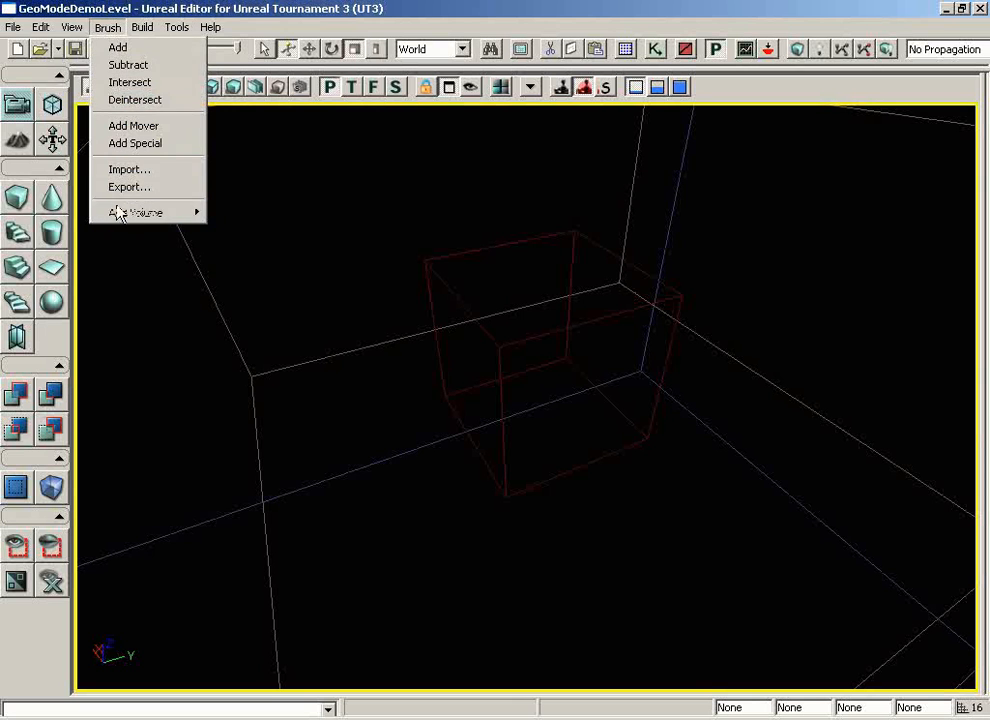
# Import wall.ASE from the Content folder as the builder brush, using the solid mesh option without merging faces
pyautogui.click(122, 170)
pyautogui.click(362, 247)
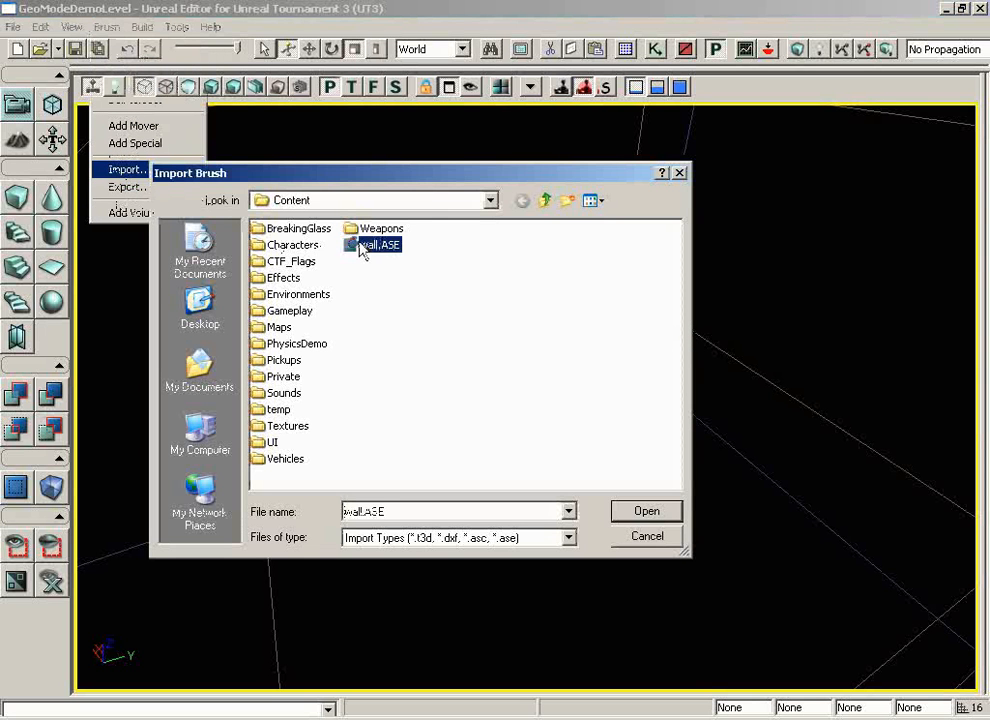
pyautogui.click(632, 514)
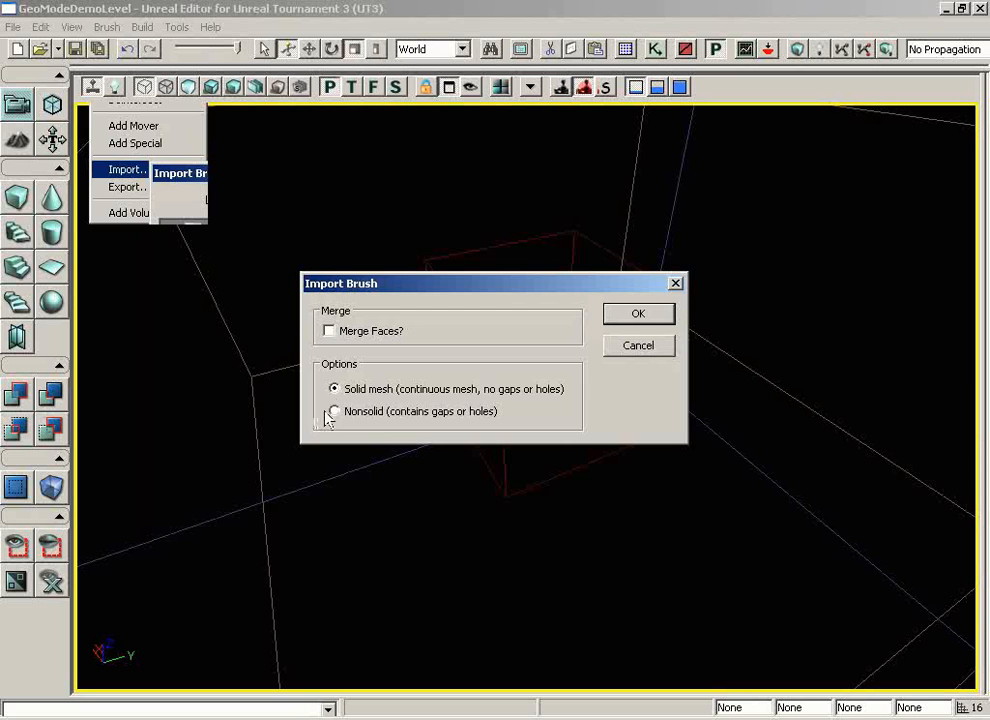
pyautogui.click(632, 315)
# Select the imported wall brush and switch its widget to translation
pyautogui.moveTo(622, 358); pyautogui.dragTo(590, 378)
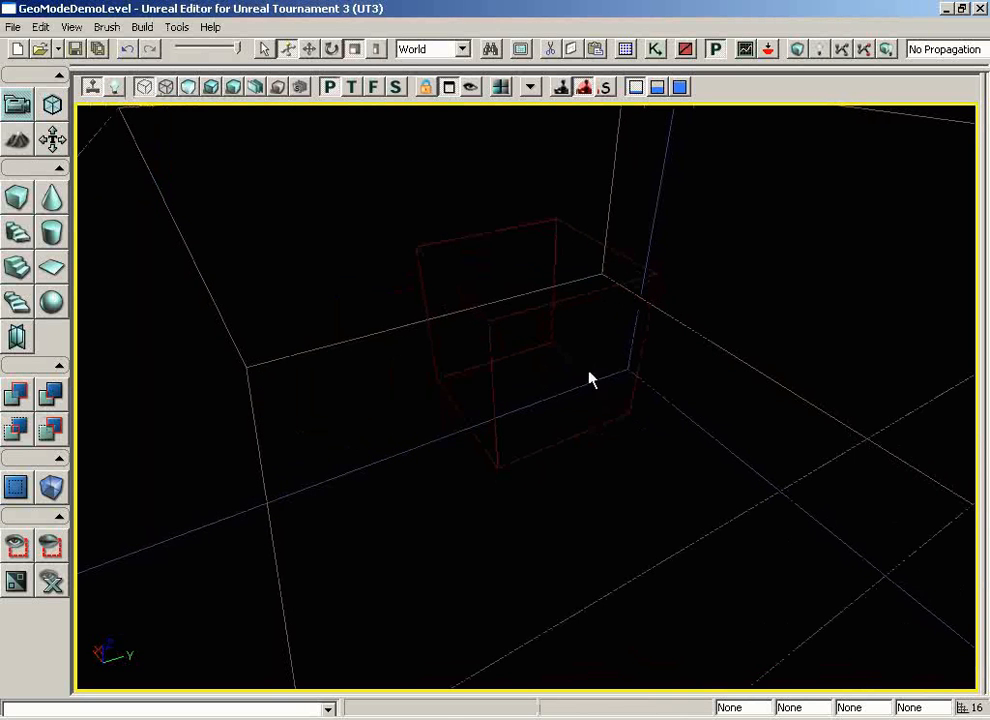
pyautogui.click(526, 307)
pyautogui.moveTo(542, 311)
pyautogui.mouseDown()
pyautogui.moveTo(724, 307)
pyautogui.moveTo(677, 356)
pyautogui.mouseUp()
pyautogui.press('space')
pyautogui.moveTo(720, 393)
pyautogui.mouseDown()
pyautogui.moveTo(539, 378)
pyautogui.moveTo(808, 388)
pyautogui.moveTo(678, 283)
pyautogui.moveTo(753, 396)
pyautogui.moveTo(750, 522)
pyautogui.moveTo(751, 340)
pyautogui.moveTo(769, 354)
pyautogui.moveTo(675, 320)
pyautogui.mouseUp()
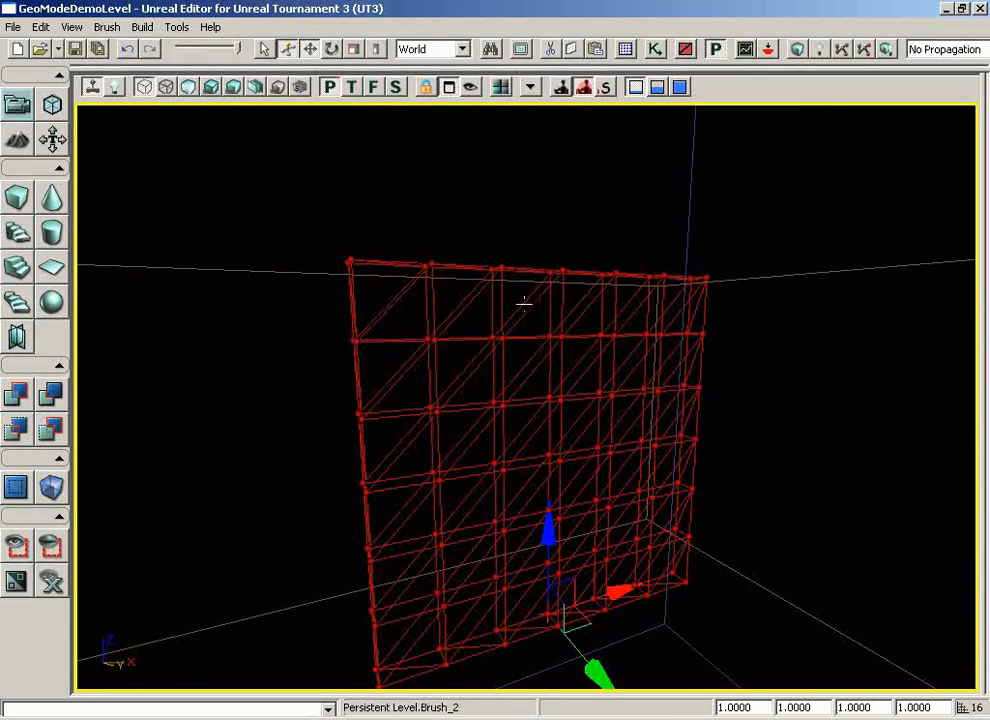
pyautogui.moveTo(760, 296); pyautogui.dragTo(760, 327, button='right')
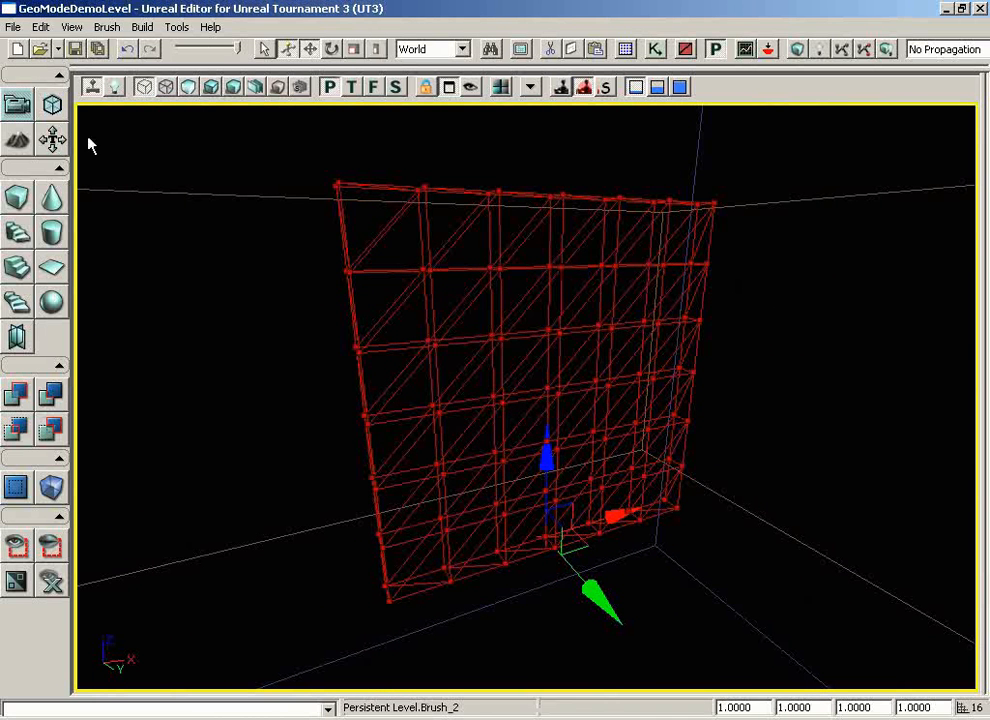
# Edit the wall brush in Geometry Mode with vertex selection and soft selection enabled
pyautogui.click(52, 105)
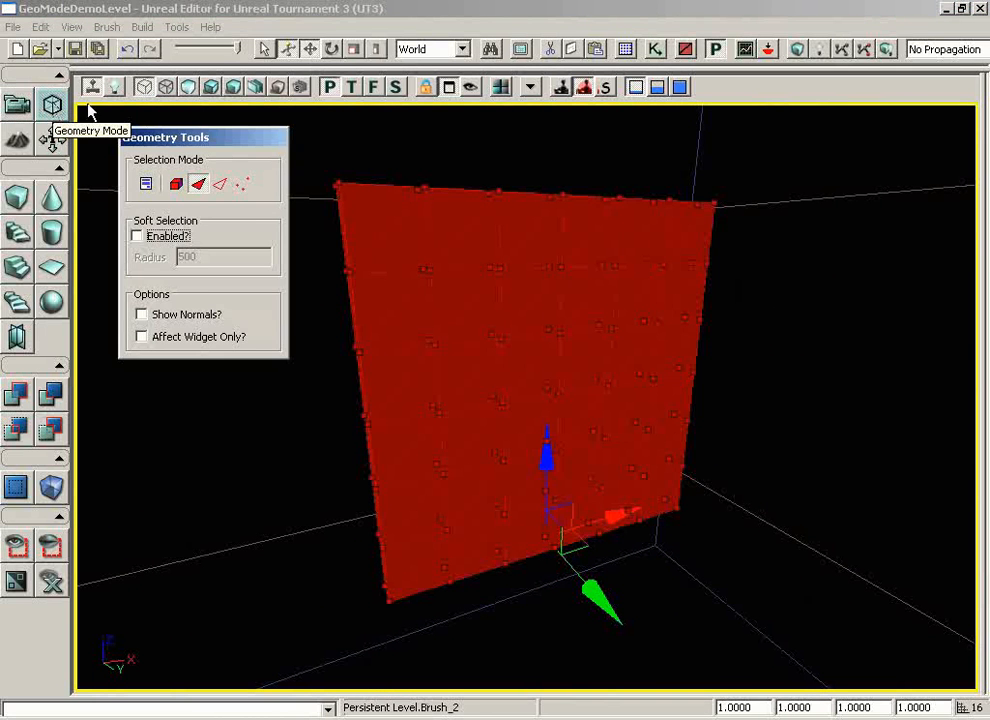
pyautogui.click(244, 184)
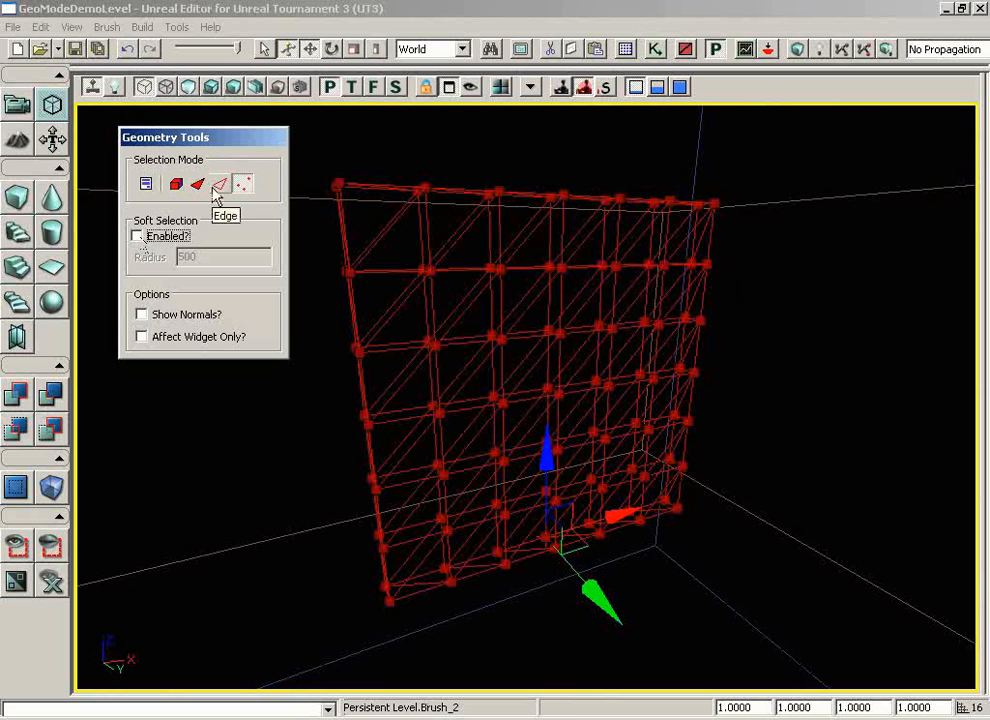
pyautogui.moveTo(774, 292); pyautogui.dragTo(717, 365)
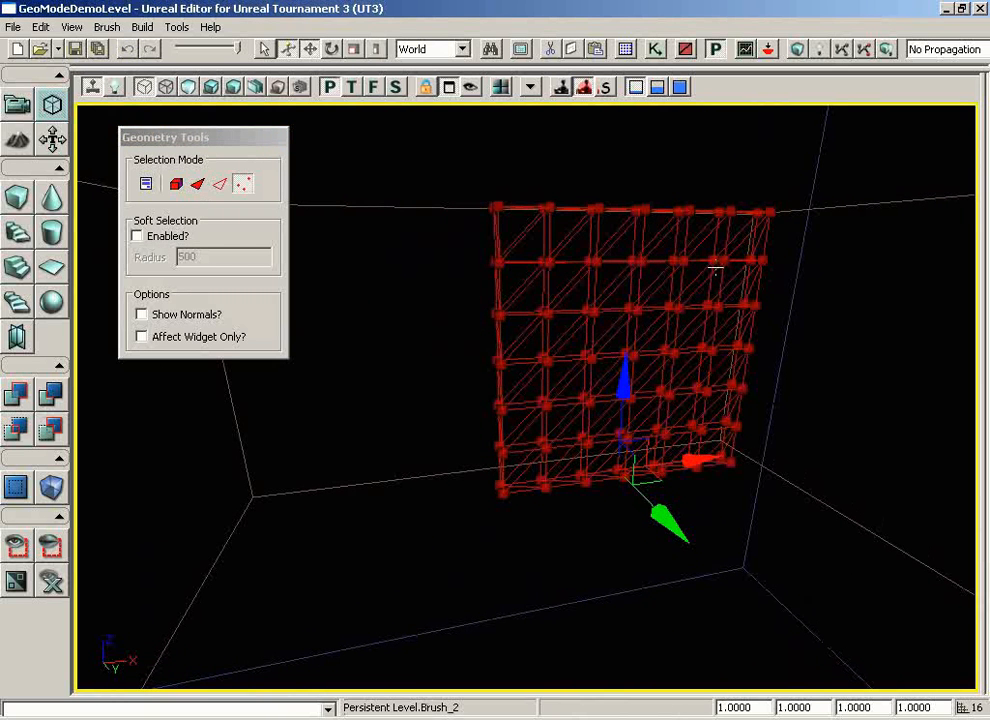
pyautogui.click(137, 237)
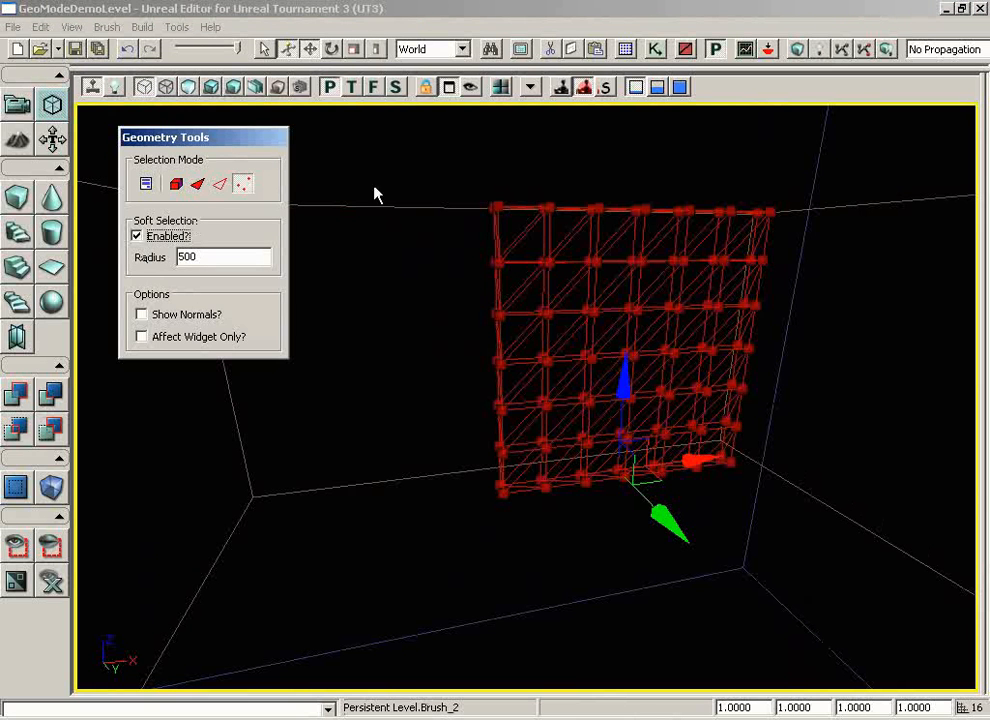
# Pull the wall's upper-left corner vertex far outward along the X axis with soft selection, and clear the vertex selection
pyautogui.click(499, 205)
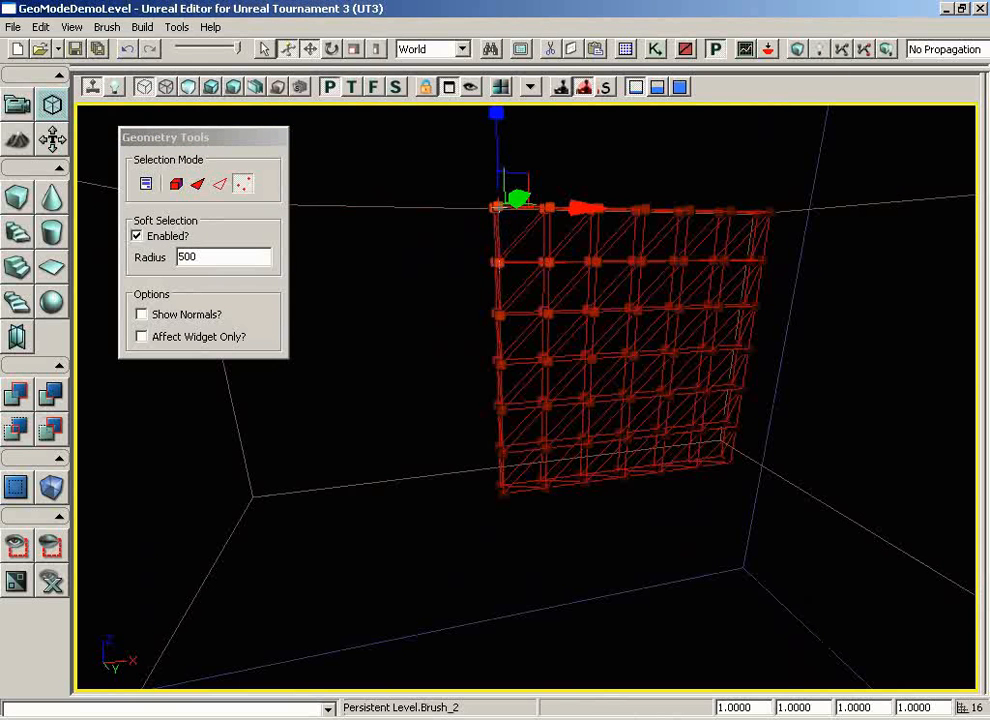
pyautogui.moveTo(743, 450)
pyautogui.mouseDown()
pyautogui.moveTo(771, 497)
pyautogui.moveTo(779, 474)
pyautogui.moveTo(771, 512)
pyautogui.mouseUp()
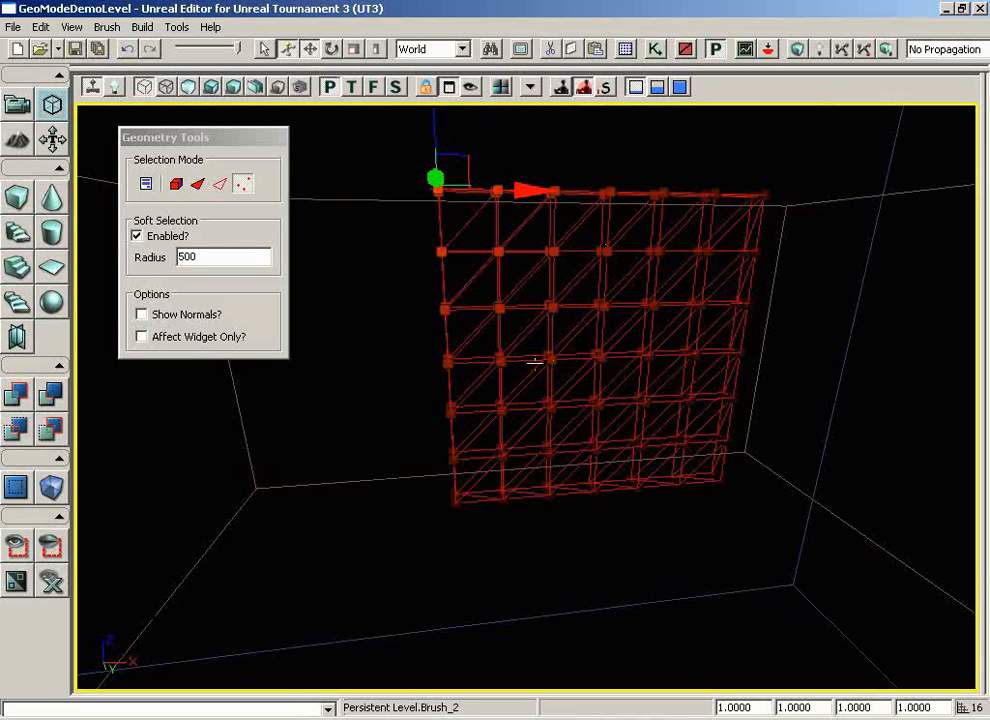
pyautogui.moveTo(732, 514)
pyautogui.mouseDown()
pyautogui.moveTo(707, 612)
pyautogui.moveTo(724, 537)
pyautogui.mouseUp()
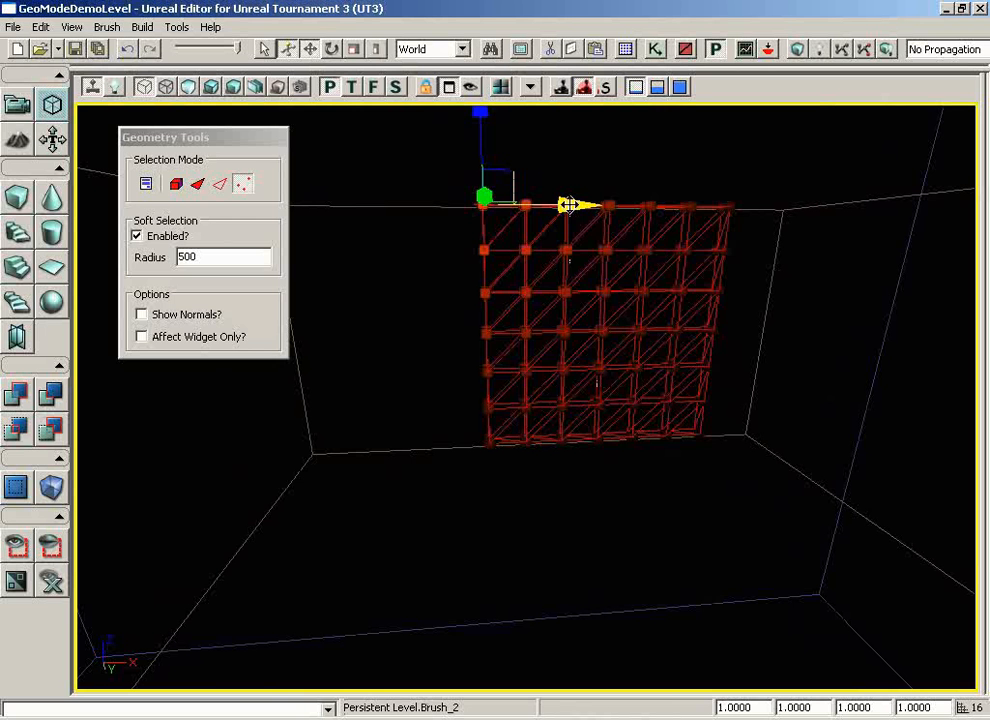
pyautogui.moveTo(569, 204); pyautogui.dragTo(195, 203)
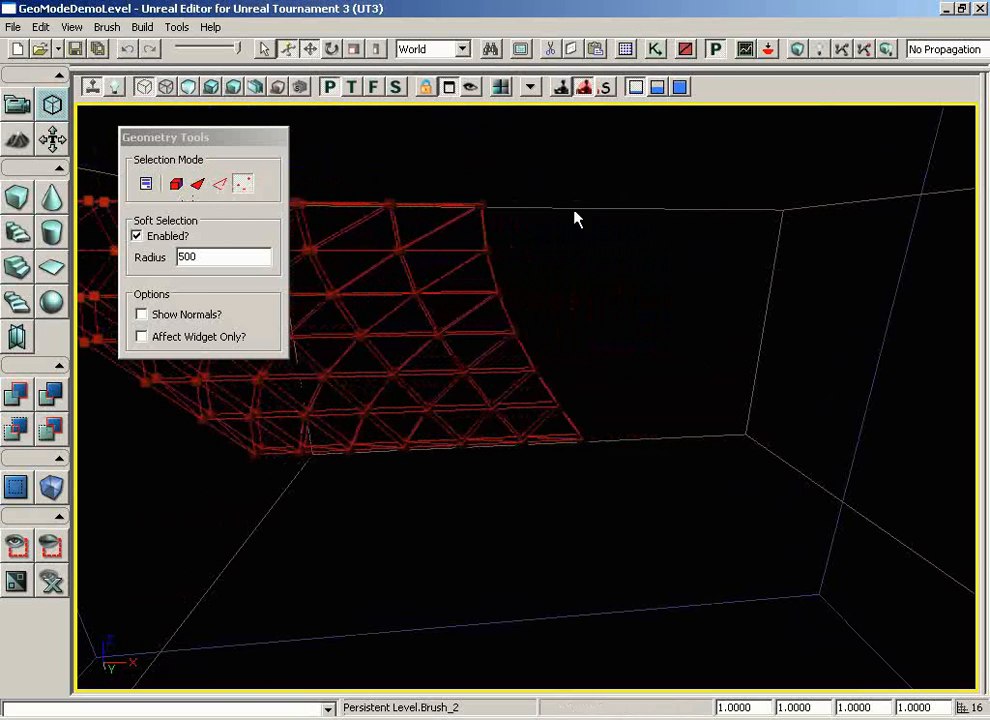
pyautogui.moveTo(699, 303); pyautogui.dragTo(575, 544)
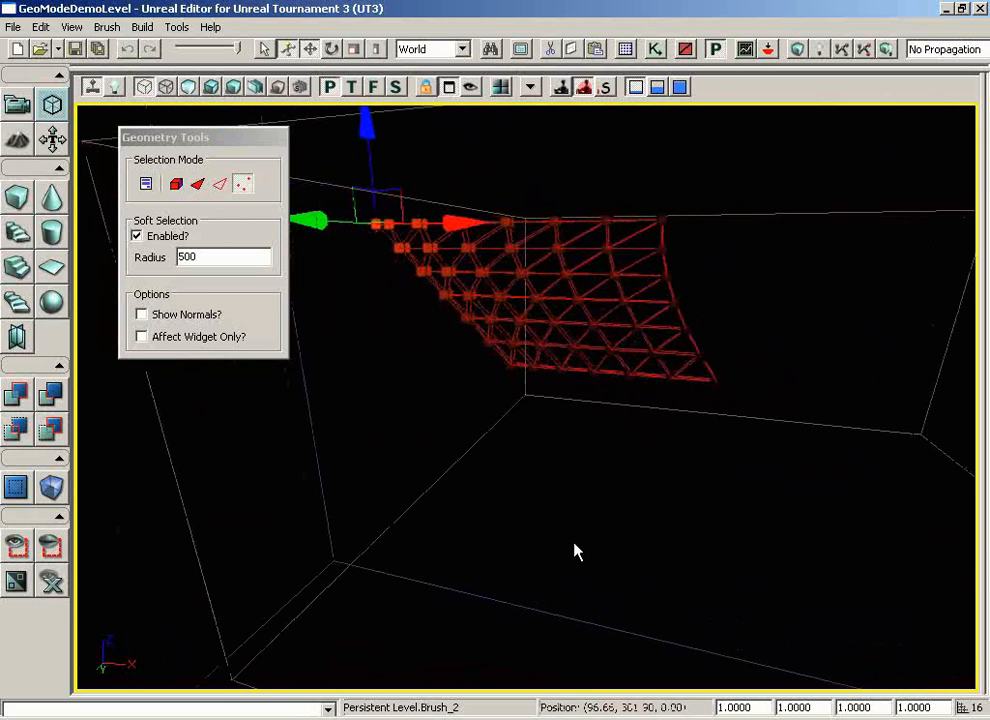
pyautogui.click(690, 327)
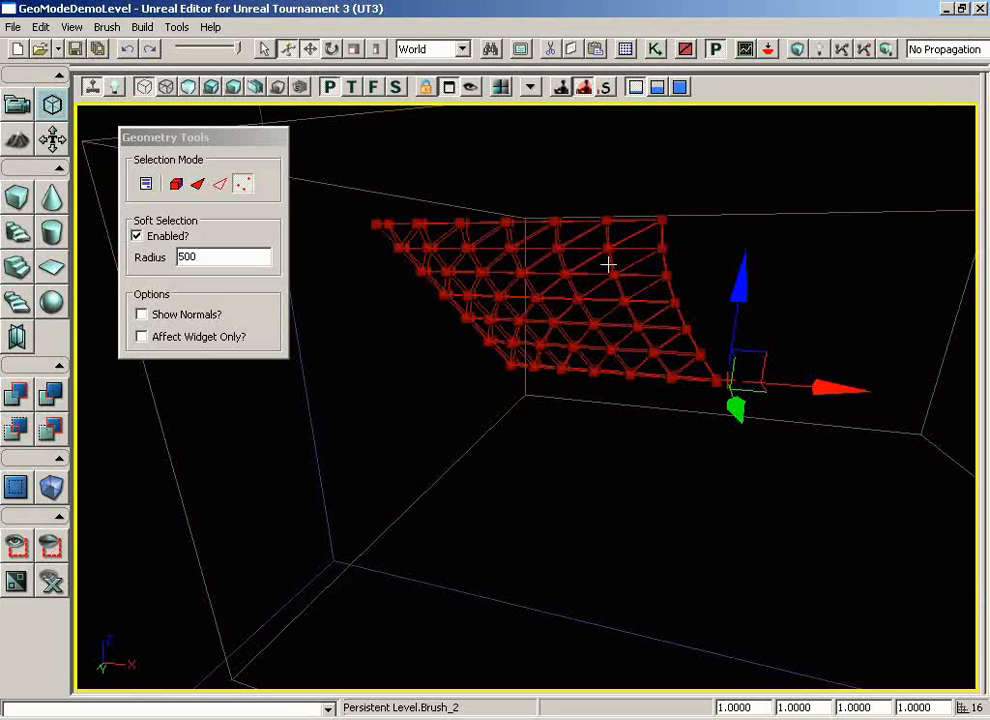
# Leave Geometry Mode and import wall.ASE again as a solid mesh to replace the deformed builder brush
pyautogui.click(17, 113)
pyautogui.moveTo(444, 278); pyautogui.dragTo(492, 281)
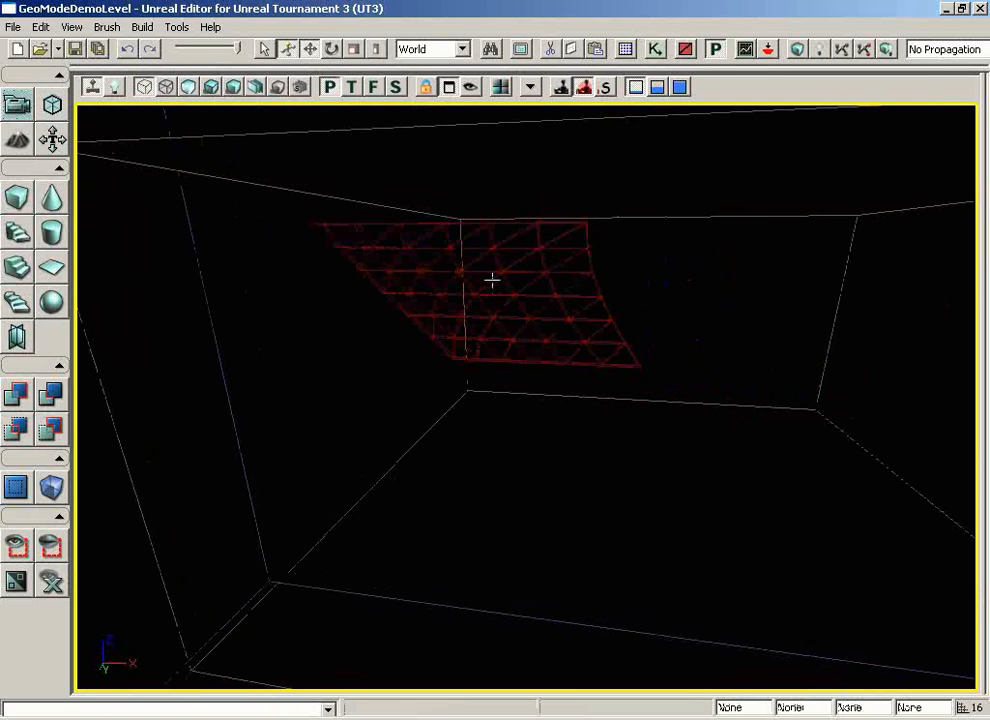
pyautogui.click(107, 27)
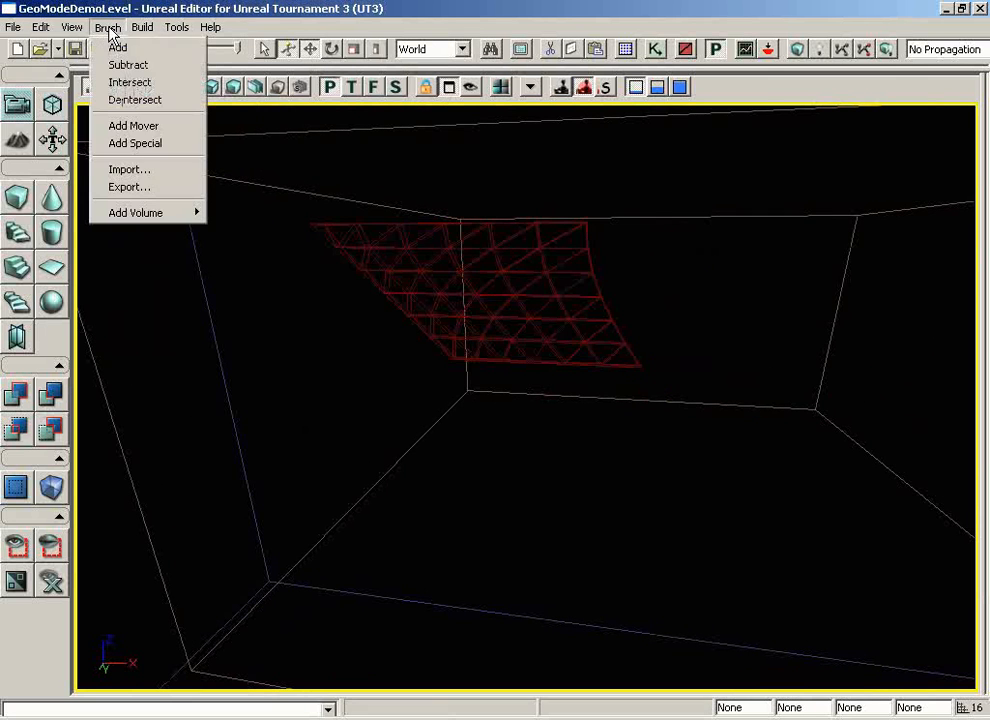
pyautogui.click(131, 170)
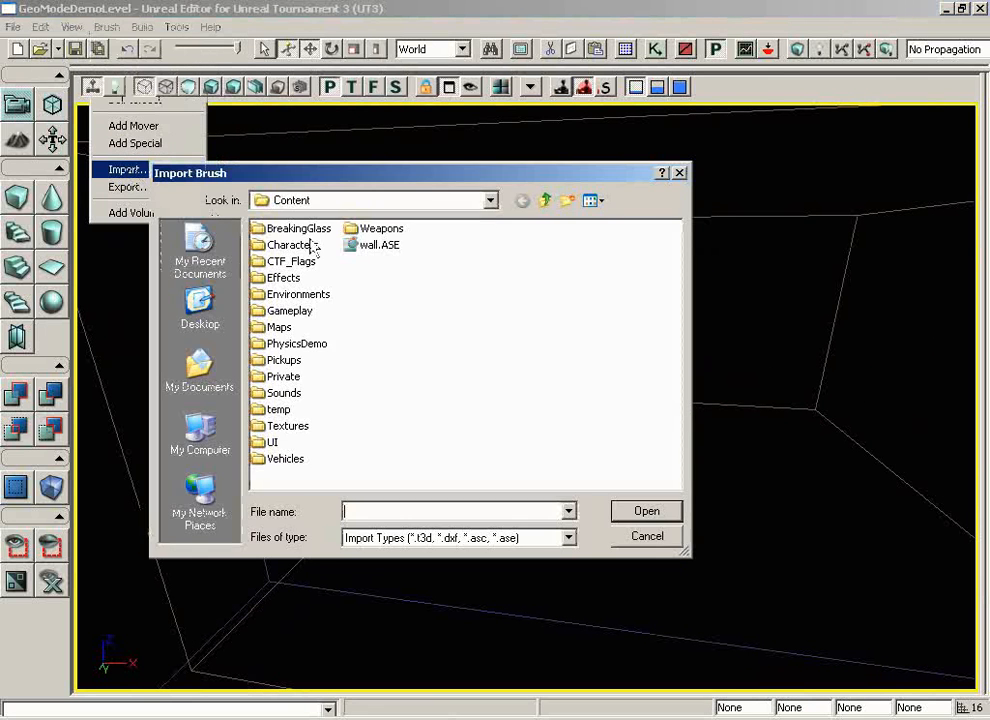
pyautogui.doubleClick(365, 249)
pyautogui.click(638, 314)
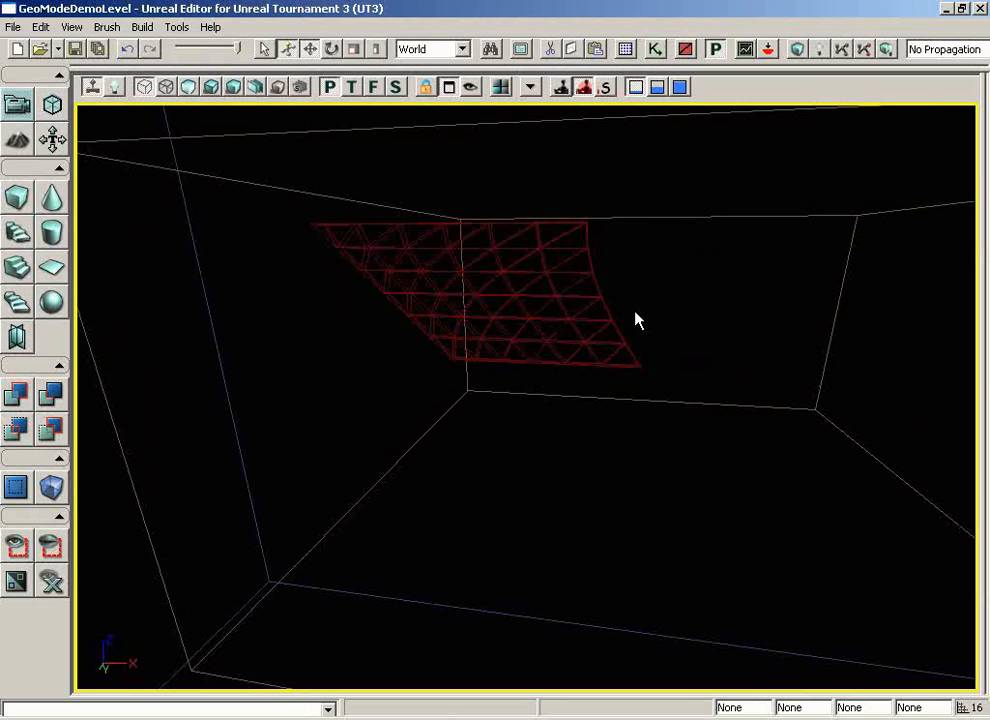
# Select the fresh wall brush and pick its upper-left corner vertex in Geometry Mode
pyautogui.click(590, 309)
pyautogui.moveTo(628, 356)
pyautogui.mouseDown()
pyautogui.moveTo(686, 403)
pyautogui.moveTo(712, 207)
pyautogui.moveTo(632, 457)
pyautogui.mouseUp()
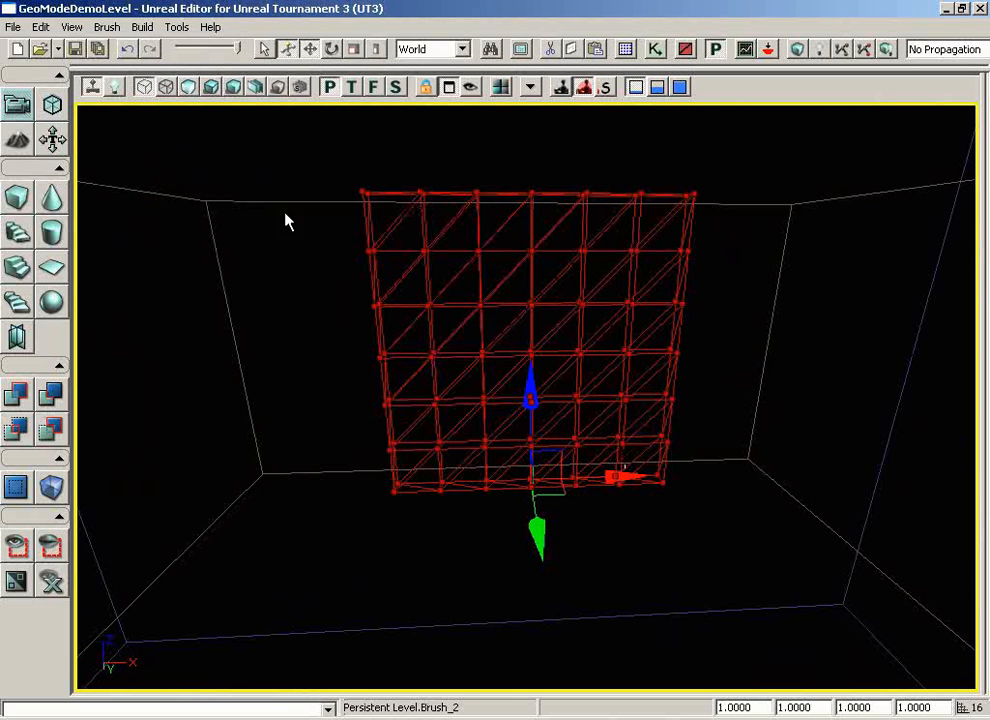
pyautogui.click(52, 104)
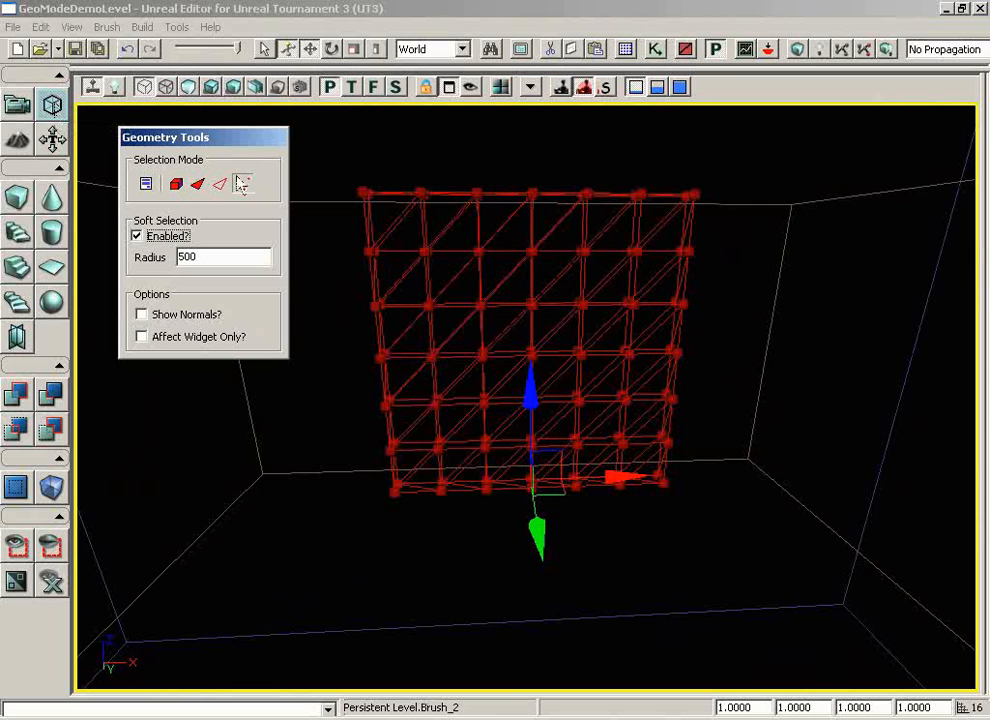
pyautogui.click(363, 192)
# Move the Geometry Tools window clear of the wall and set the soft selection radius to 128
pyautogui.moveTo(207, 145); pyautogui.dragTo(835, 407)
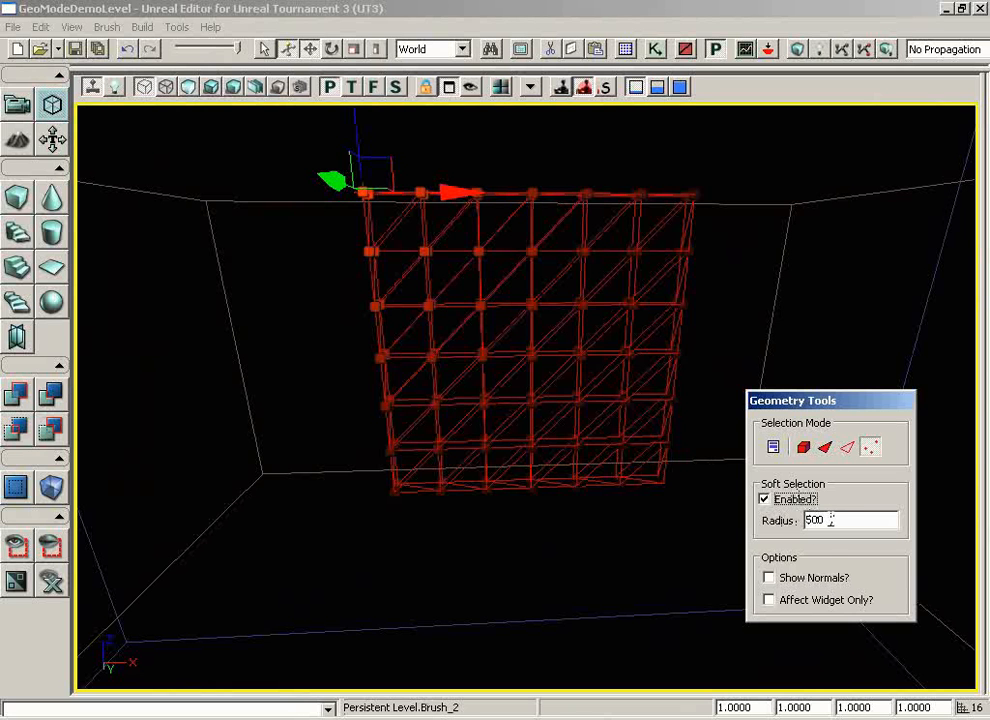
pyautogui.moveTo(818, 521); pyautogui.dragTo(776, 528)
pyautogui.write('125')
pyautogui.press('Tab')
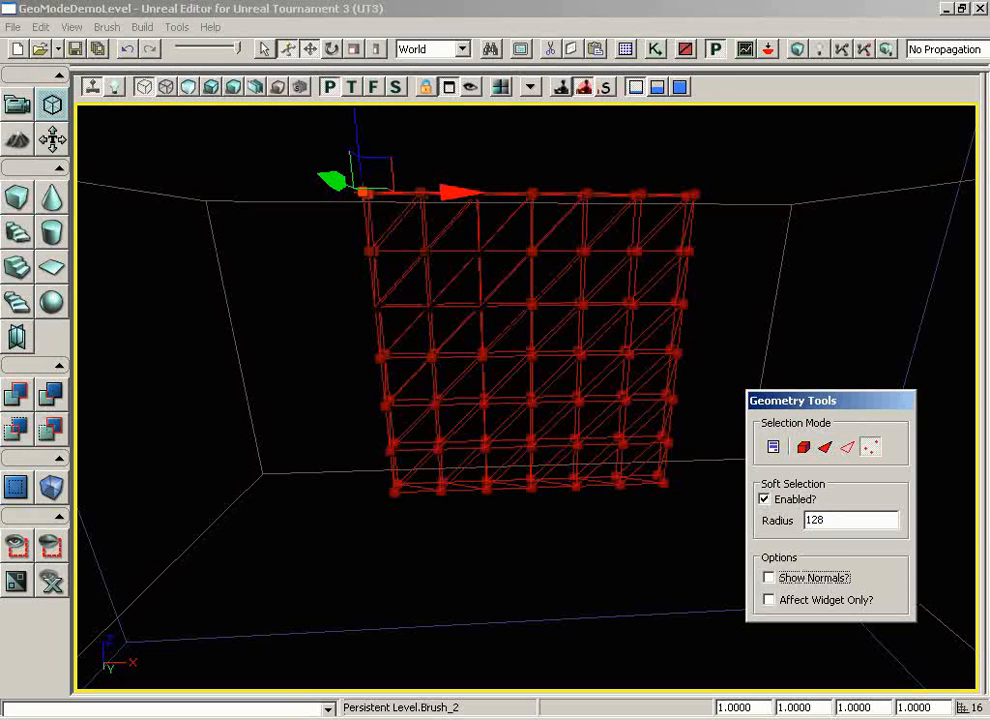
# Try moving the wall's top-centre vertex along the Z axis with soft selection
pyautogui.click(533, 191)
pyautogui.moveTo(568, 323)
pyautogui.mouseDown()
pyautogui.moveTo(552, 349)
pyautogui.moveTo(577, 358)
pyautogui.moveTo(574, 313)
pyautogui.mouseUp()
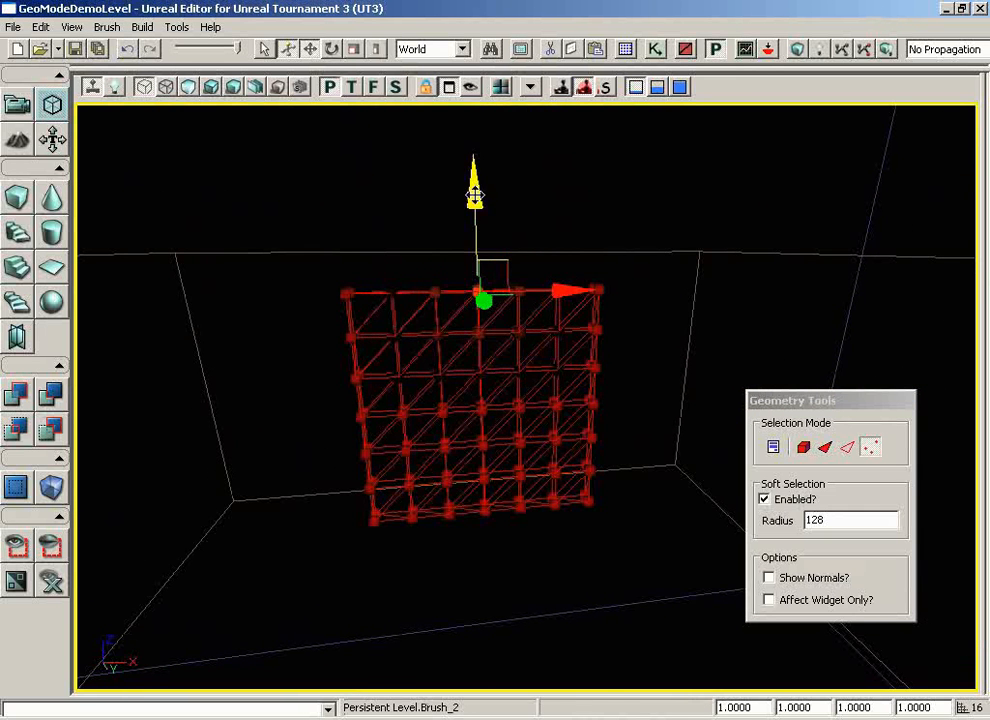
pyautogui.moveTo(471, 193); pyautogui.dragTo(465, 220)
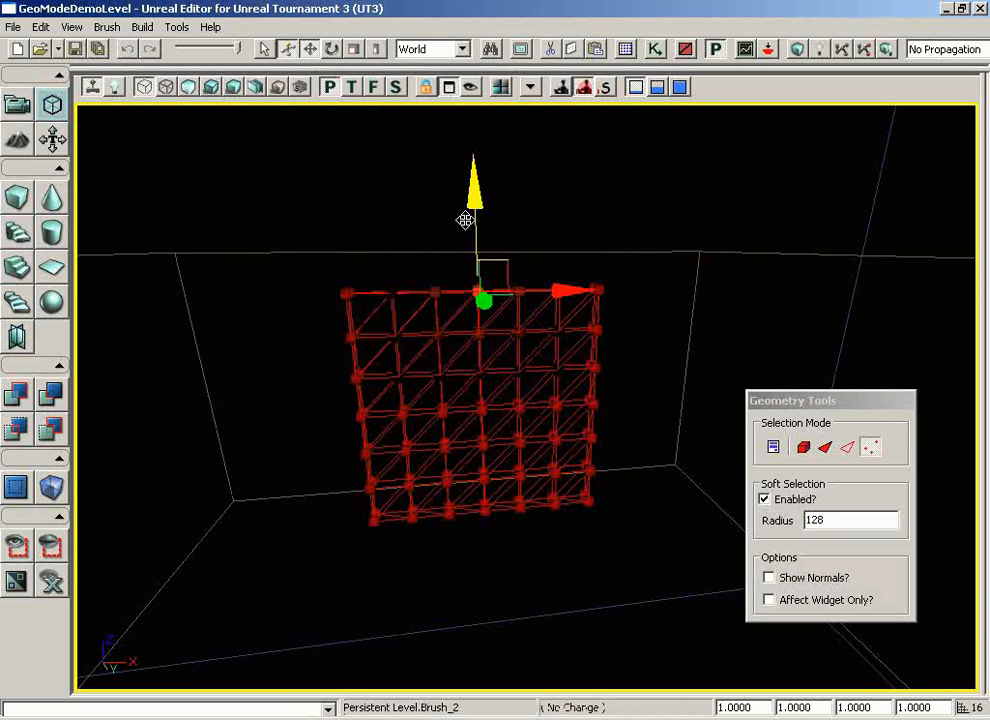
pyautogui.moveTo(466, 219)
pyautogui.mouseDown()
pyautogui.moveTo(471, 150)
pyautogui.moveTo(464, 219)
pyautogui.mouseUp()
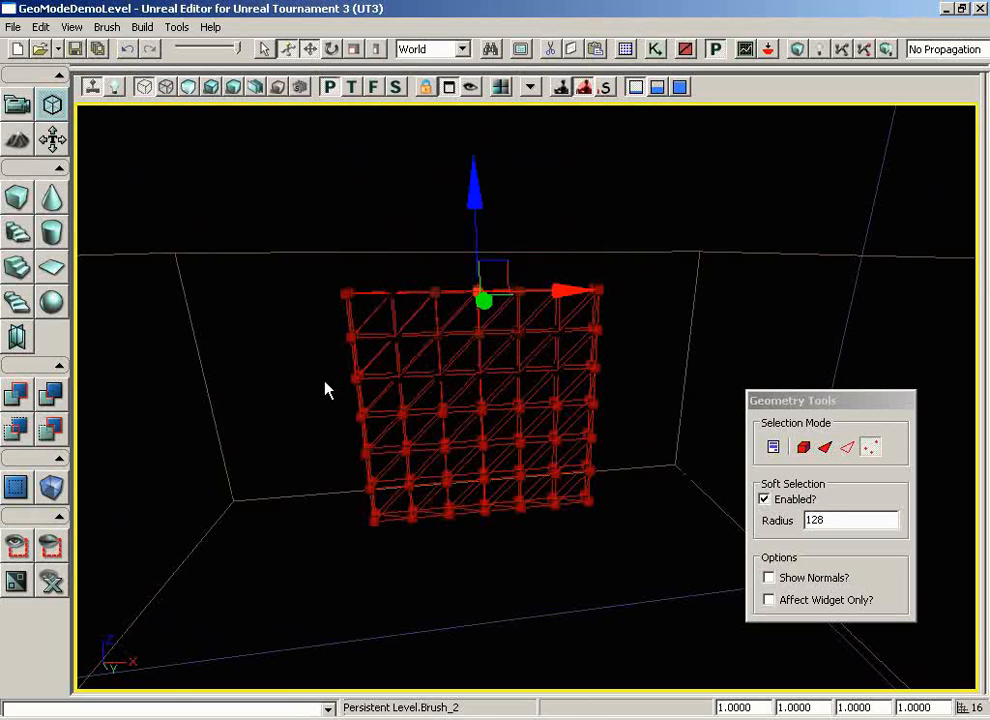
# Switch to edge selection and select the short edge across the wall's upper-left corner
pyautogui.moveTo(285, 401)
pyautogui.mouseDown()
pyautogui.moveTo(245, 360)
pyautogui.moveTo(219, 265)
pyautogui.moveTo(243, 259)
pyautogui.mouseUp()
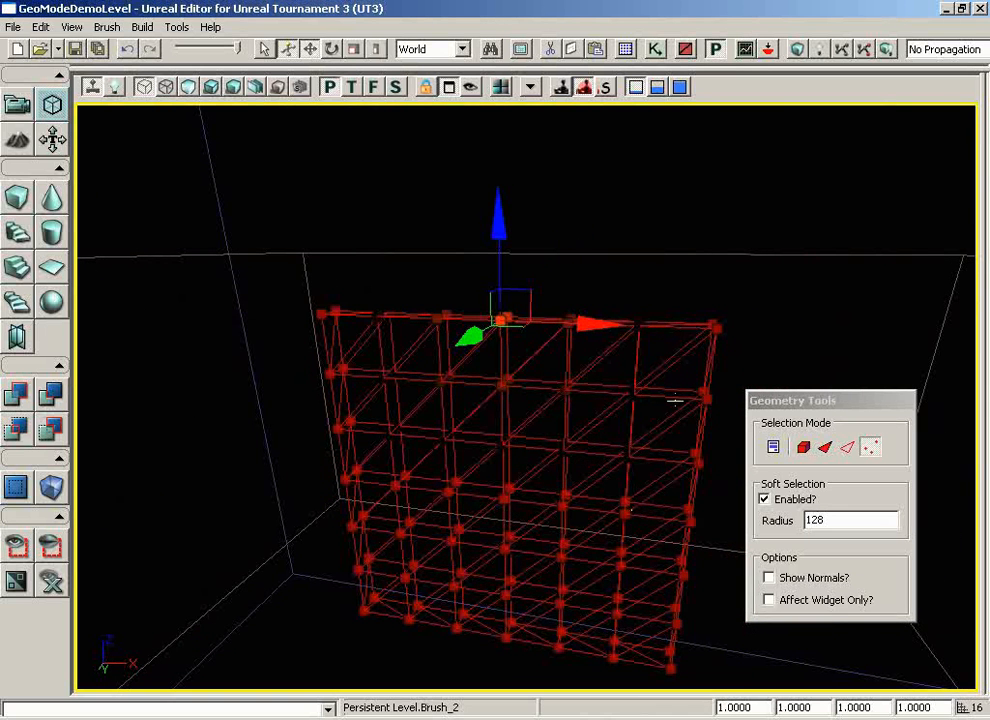
pyautogui.moveTo(294, 376); pyautogui.dragTo(239, 309)
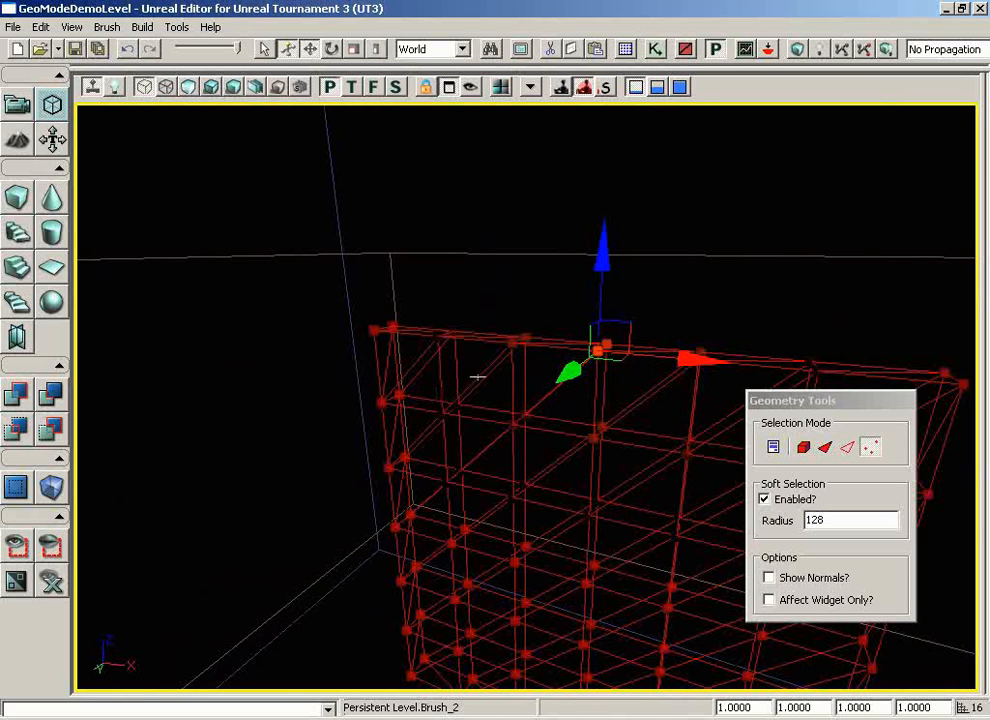
pyautogui.click(847, 447)
pyautogui.moveTo(387, 354); pyautogui.dragTo(288, 288)
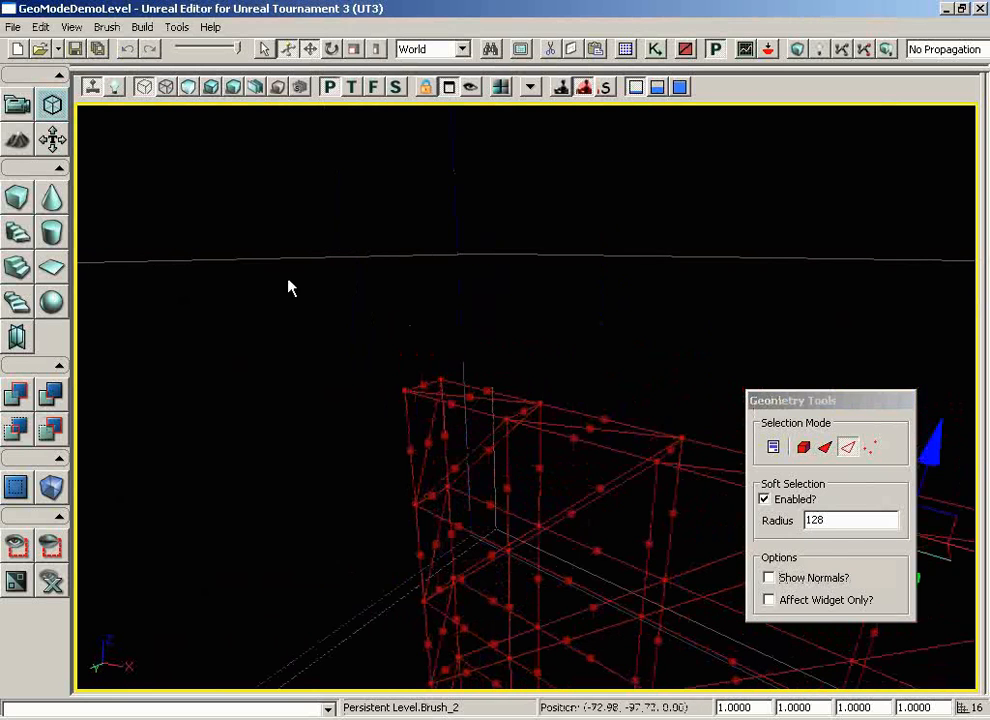
pyautogui.click(424, 383)
pyautogui.moveTo(322, 329)
pyautogui.mouseDown()
pyautogui.moveTo(377, 424)
pyautogui.moveTo(279, 253)
pyautogui.moveTo(270, 177)
pyautogui.moveTo(272, 212)
pyautogui.mouseUp()
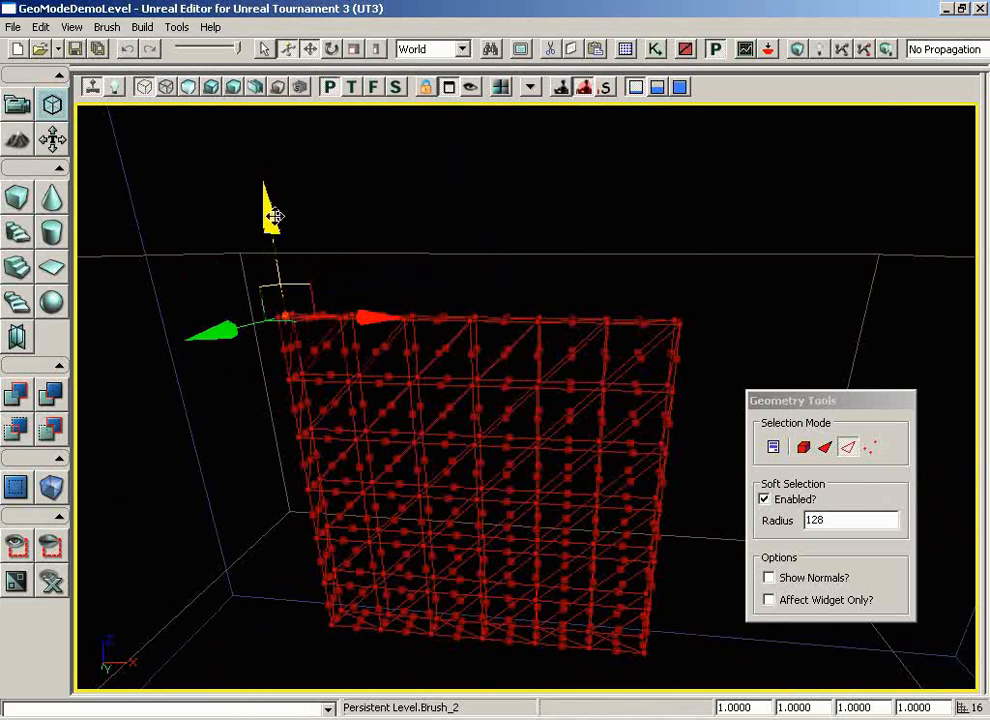
# Return to vertex selection and select both the front and back vertices of the wall's upper-right corner
pyautogui.click(872, 449)
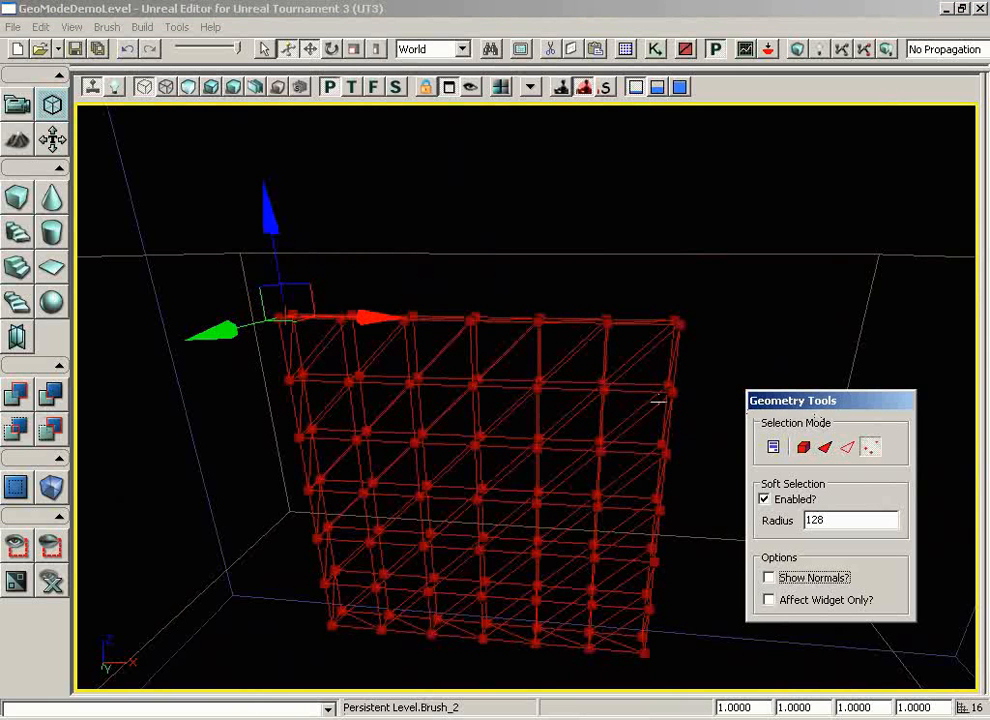
pyautogui.moveTo(695, 342); pyautogui.dragTo(763, 191)
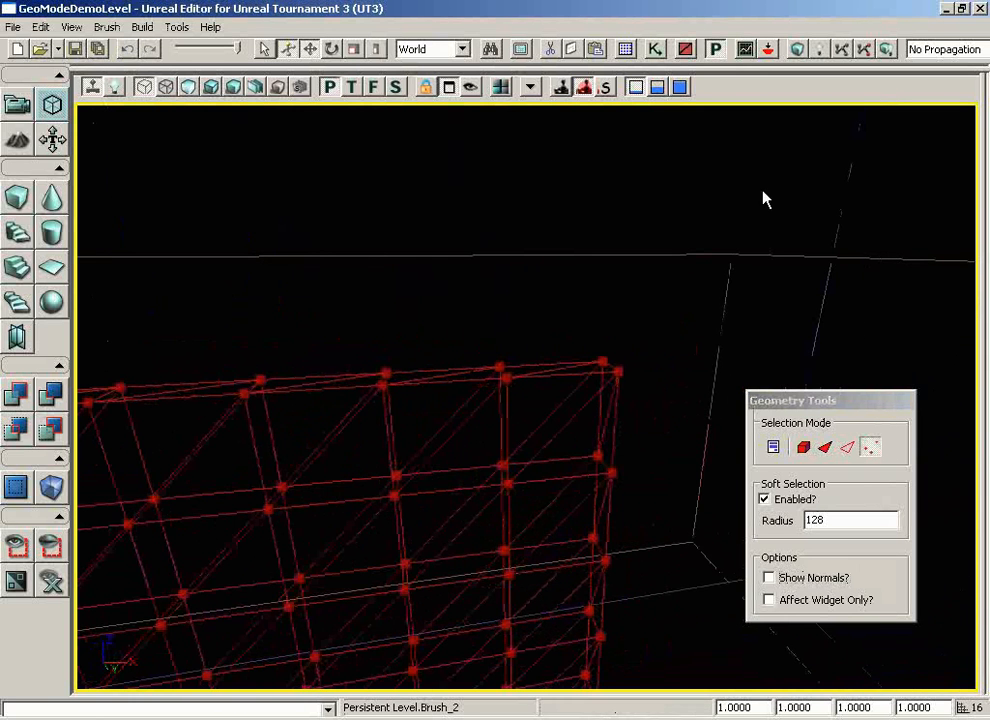
pyautogui.click(602, 360)
pyautogui.click(627, 410)
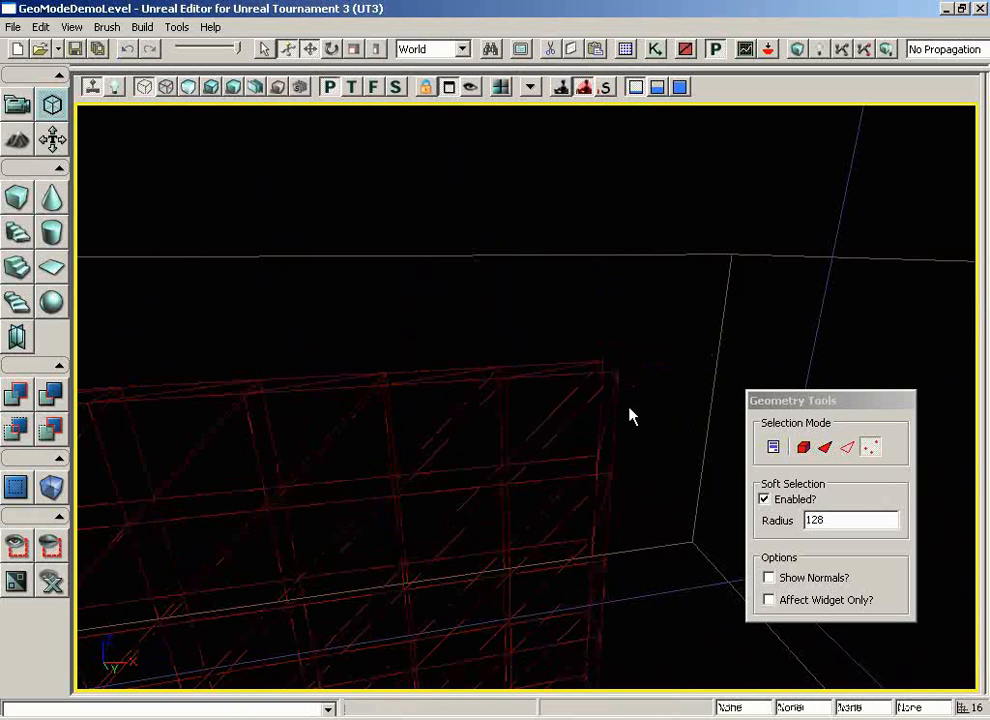
pyautogui.click(615, 370)
pyautogui.click(619, 371)
pyautogui.moveTo(608, 413); pyautogui.dragTo(572, 400)
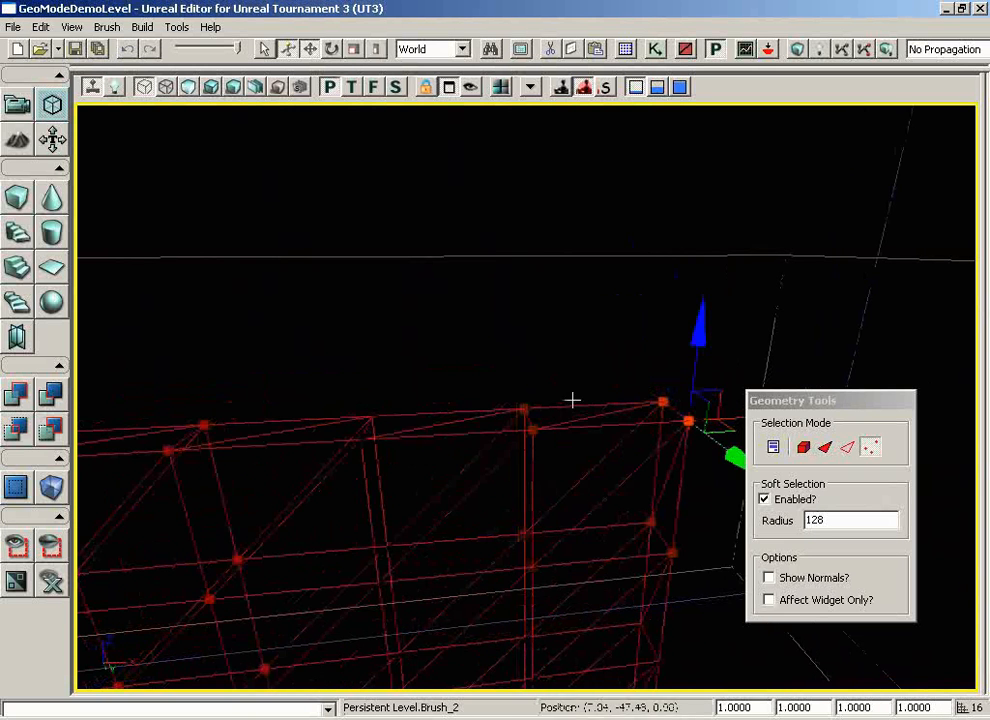
pyautogui.keyDown('ctrl'); pyautogui.click(659, 401); pyautogui.keyUp('ctrl')
pyautogui.moveTo(550, 322); pyautogui.dragTo(543, 522)
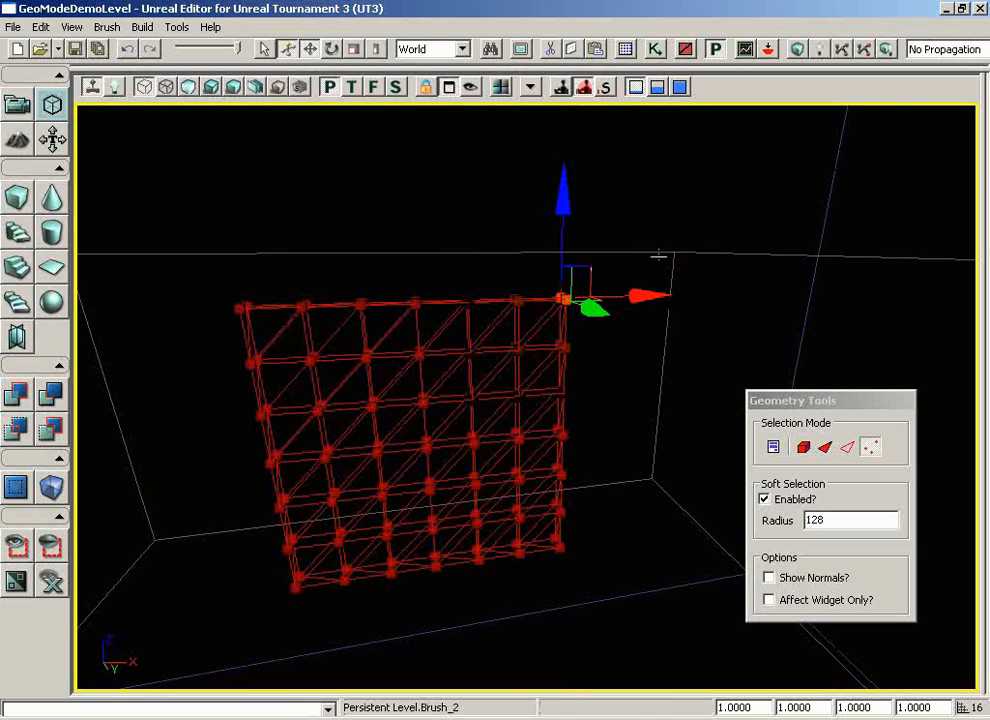
# Rotate the selected corner vertices about the Y axis so the soft-selected area twists around them
pyautogui.press('space')
pyautogui.moveTo(605, 207); pyautogui.dragTo(683, 340)
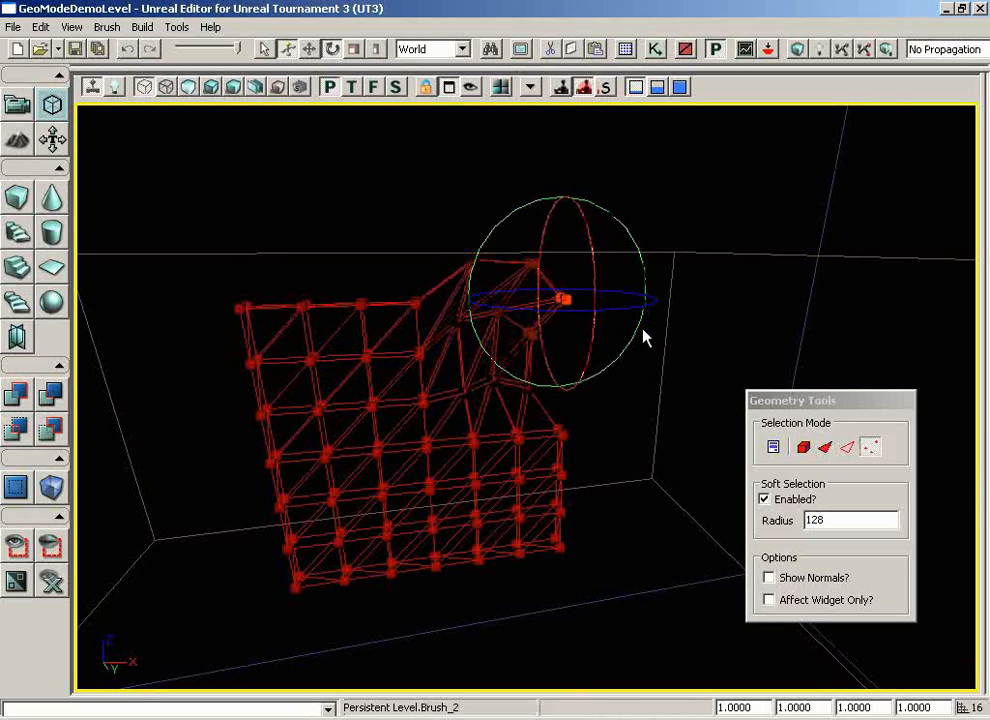